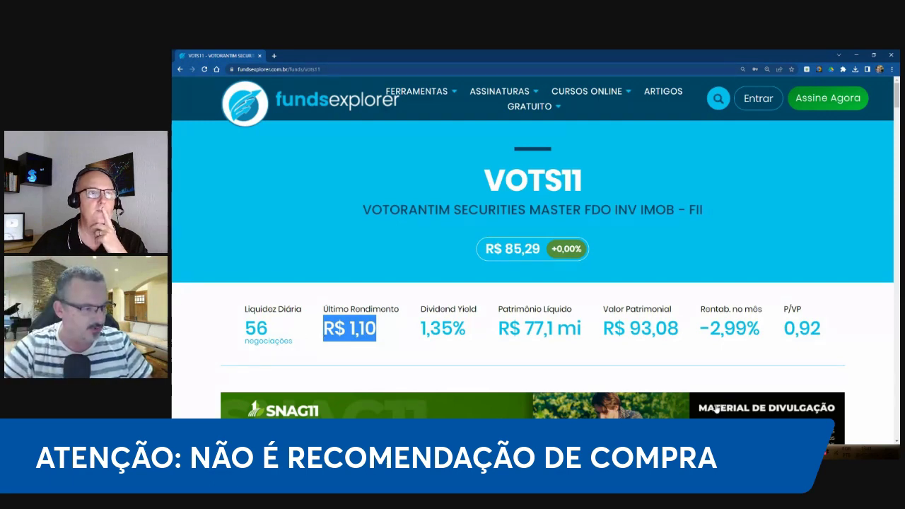
# Step: Switch to the Pasta1 workbook in Excel and enter 85,29 in B2 and 1,1 in C2
pyautogui.moveTo(720, 450)
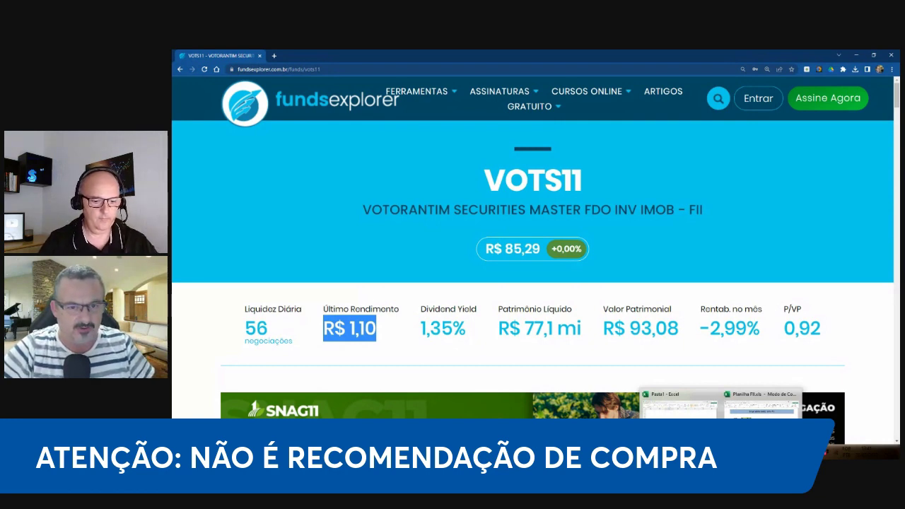
pyautogui.click(679, 405)
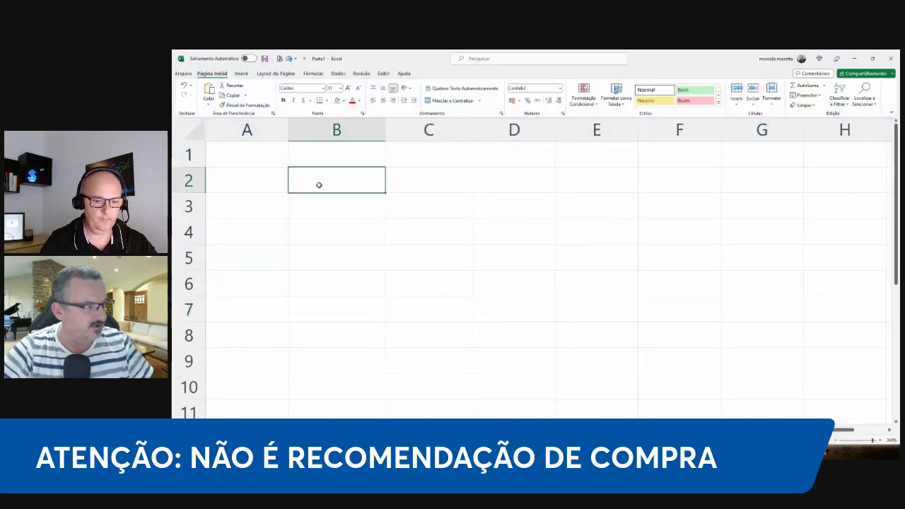
pyautogui.write('85,29')
pyautogui.press('Tab')
pyautogui.write('1')
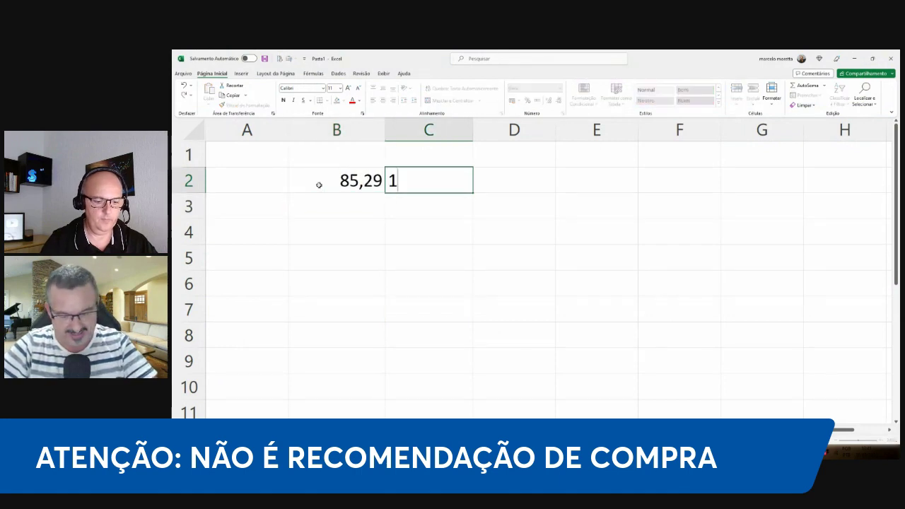
pyautogui.write(',1')
pyautogui.press('Return')
pyautogui.press('Up')
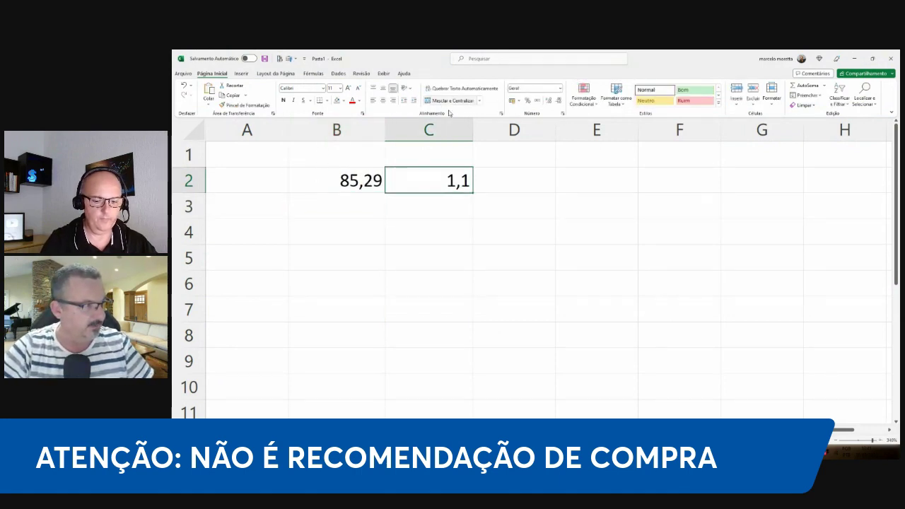
# Step: Apply the R$ accounting format to C2 and B2, and select cell B4
pyautogui.click(513, 102)
pyautogui.press('Left')
pyautogui.click(513, 101)
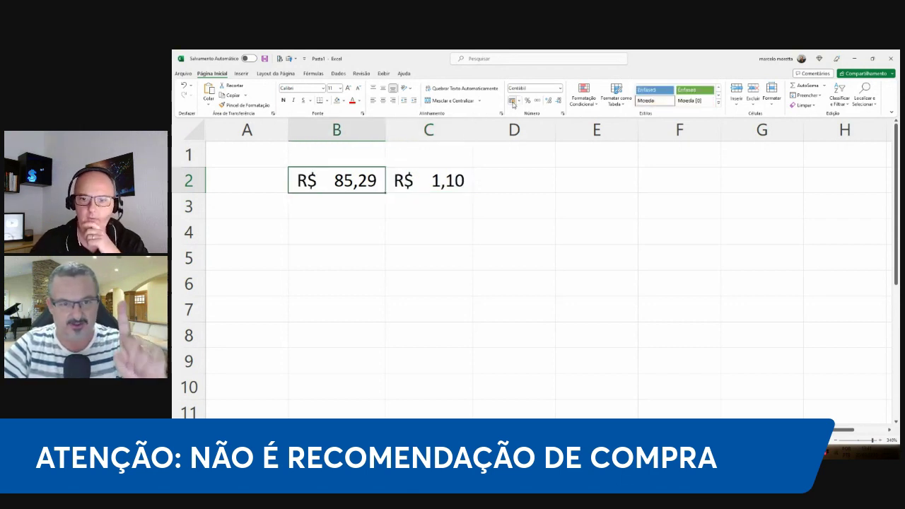
pyautogui.press('Right')
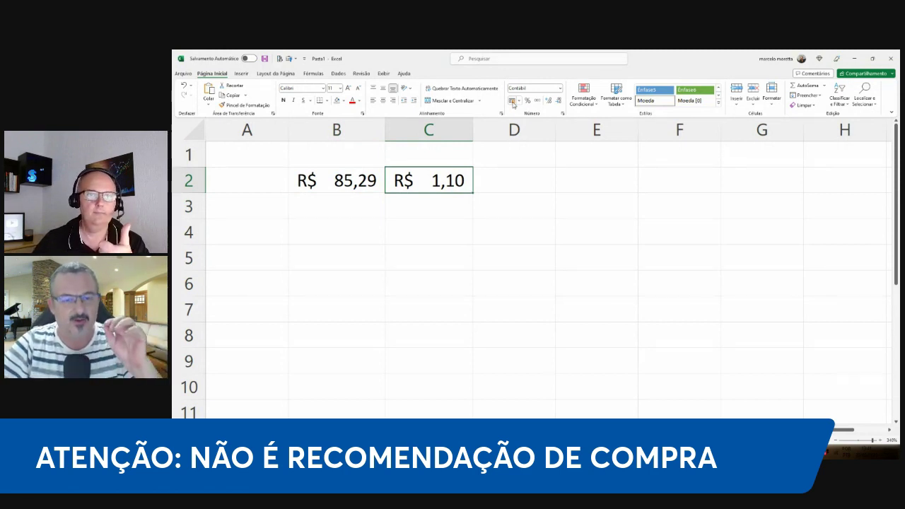
pyautogui.press('Right')
pyautogui.press('Right')
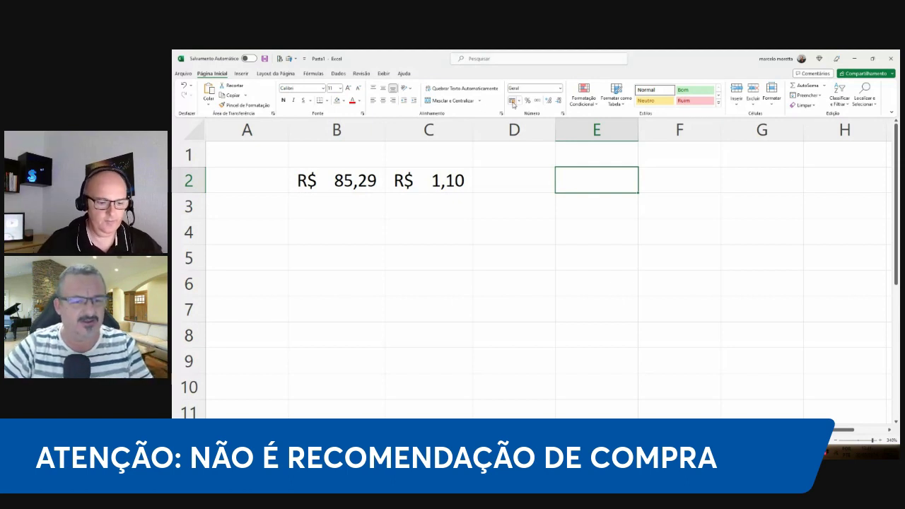
pyautogui.press('Down')
pyautogui.press('Down')
pyautogui.press('Left')
pyautogui.press('Left')
pyautogui.press('Left')
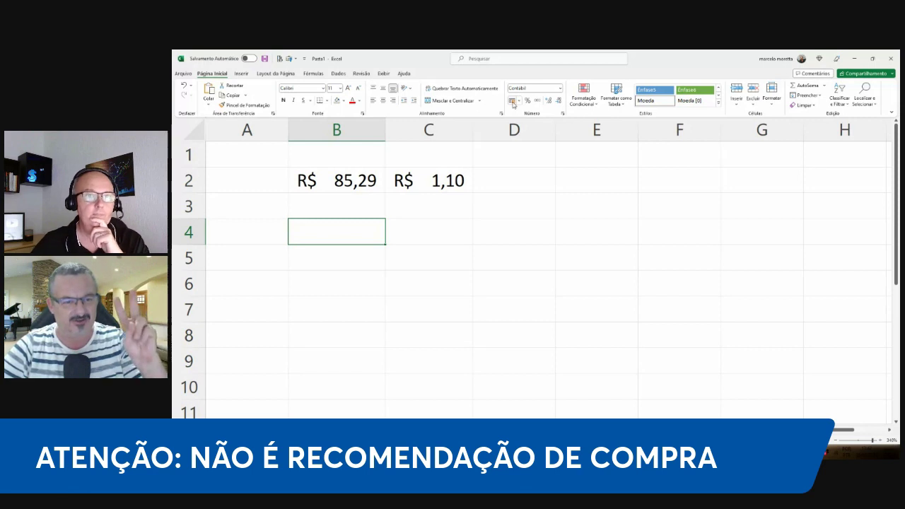
pyautogui.write('=')
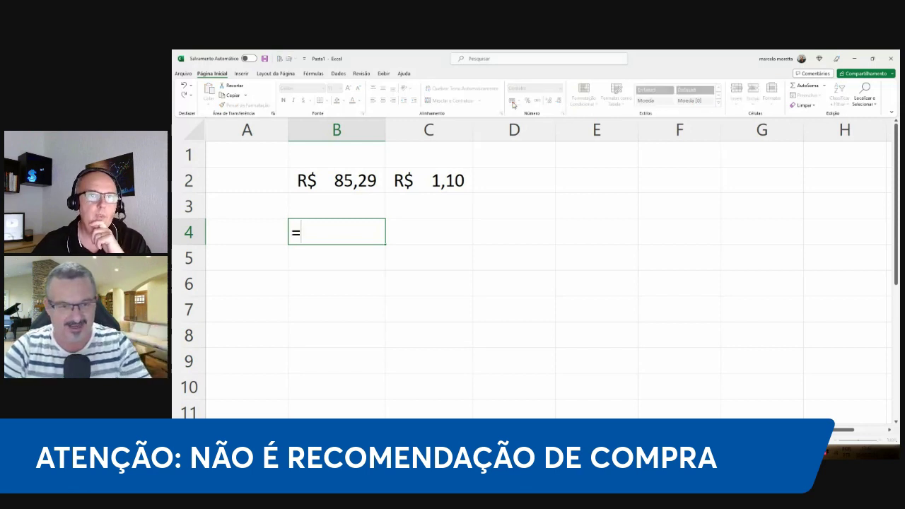
pyautogui.write('4,5*')
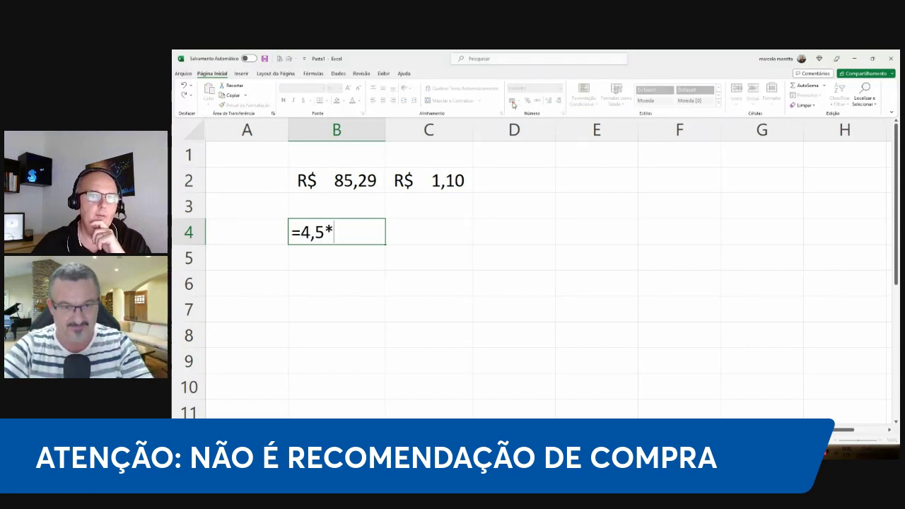
pyautogui.write('@*4')
pyautogui.press('Return')
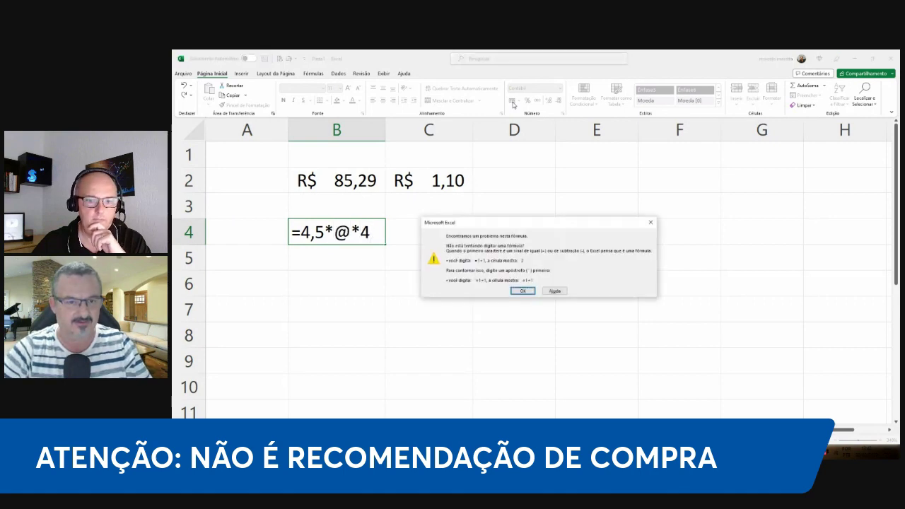
pyautogui.press('Return')
pyautogui.press('Escape')
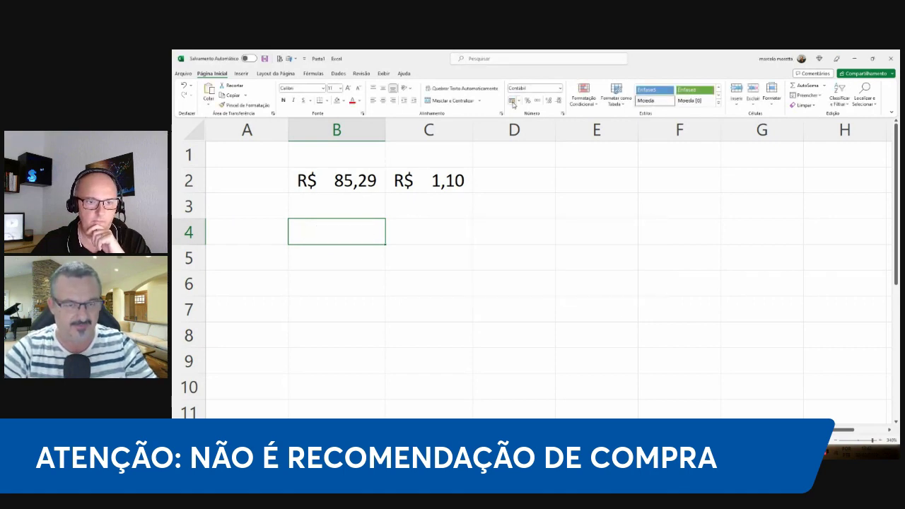
# Step: Enter the formula =4,5*2*4 in cell B4
pyautogui.write('=4,5*&')
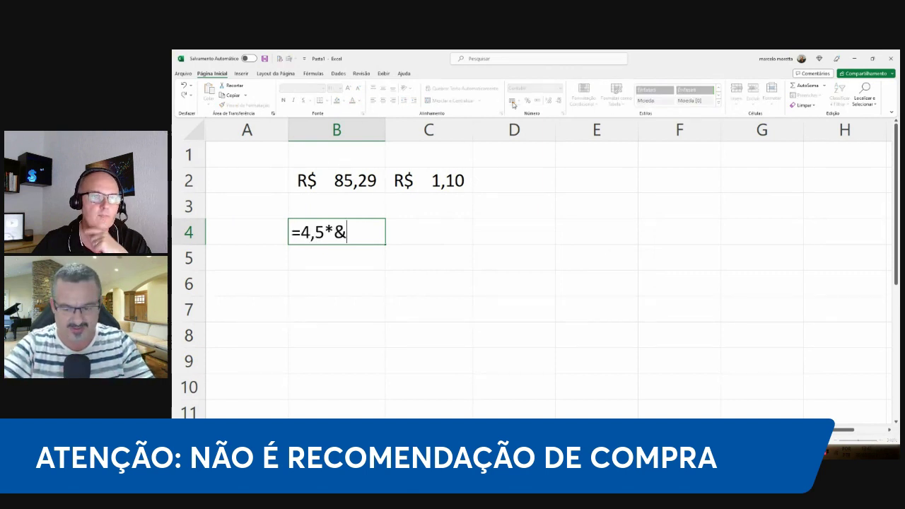
pyautogui.press('BackSpace')
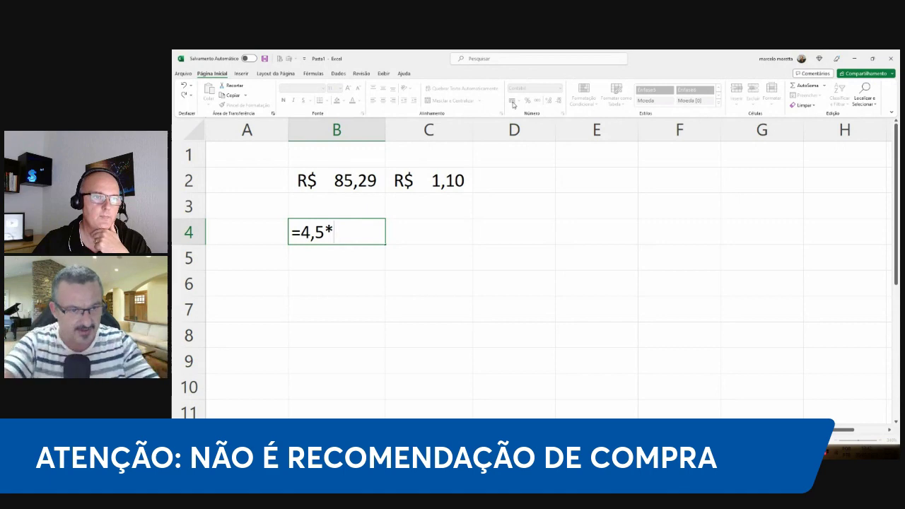
pyautogui.write('2')
pyautogui.write('*')
pyautogui.write('4')
pyautogui.hotkey('ctrl', 'Return')
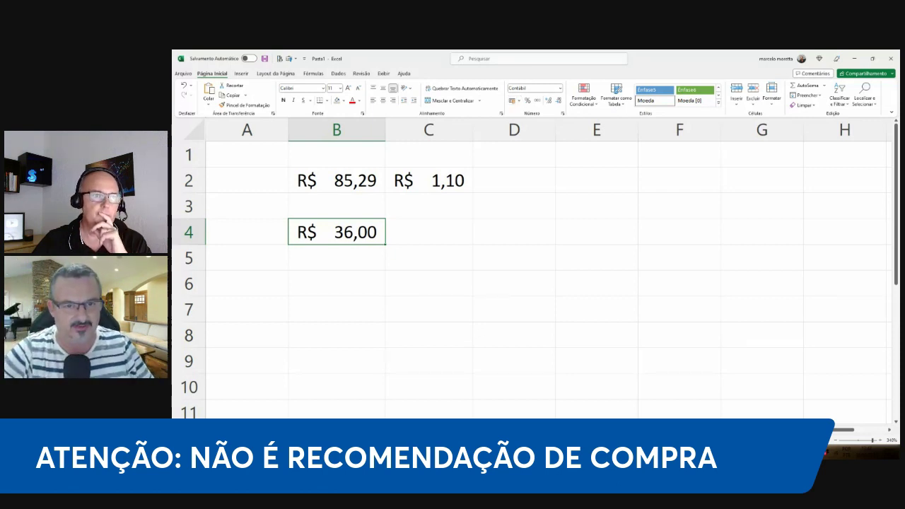
# Step: Divide B4 by C2 in cell C6, and replace the formula with the whole number 33
pyautogui.click(440, 180)
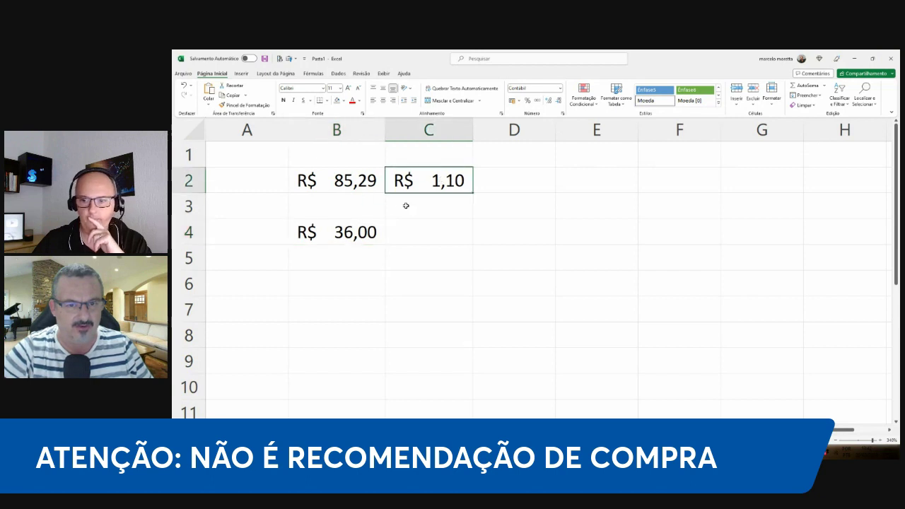
pyautogui.click(348, 234)
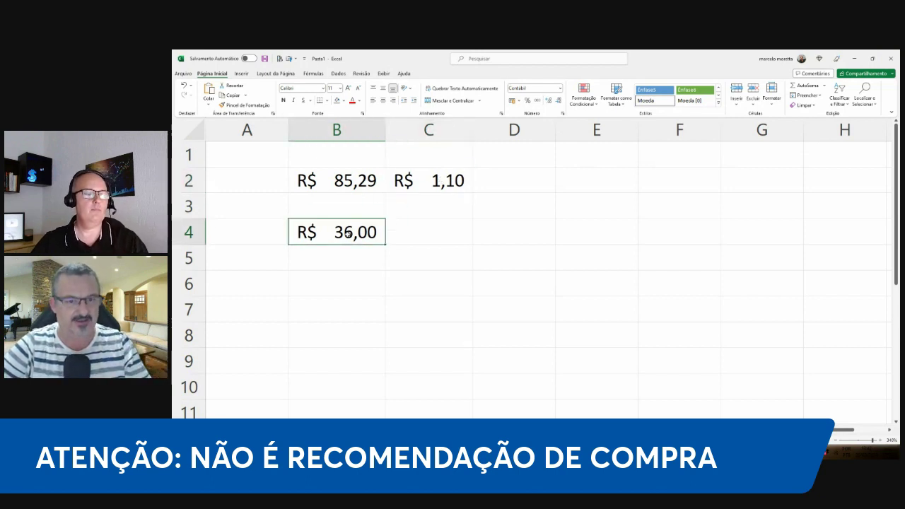
pyautogui.press('Right')
pyautogui.press('Right')
pyautogui.press('Left')
pyautogui.press('Down')
pyautogui.press('Down')
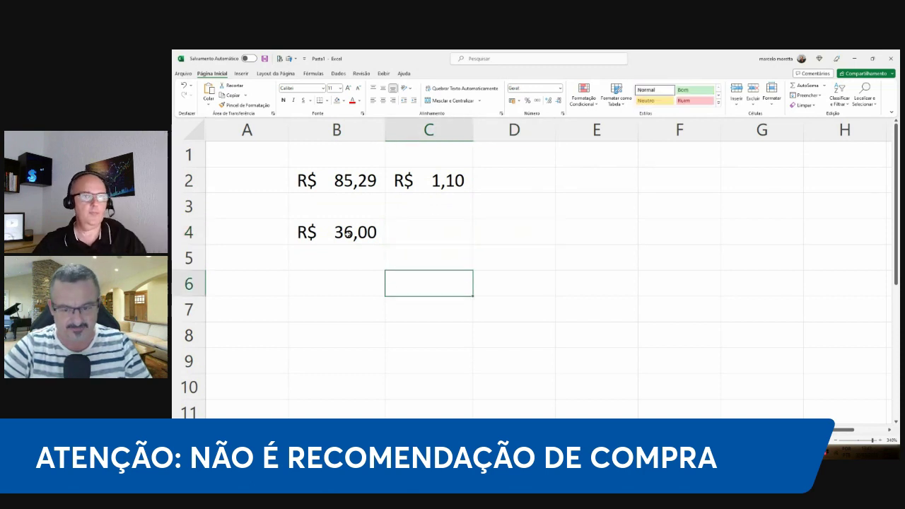
pyautogui.write('=')
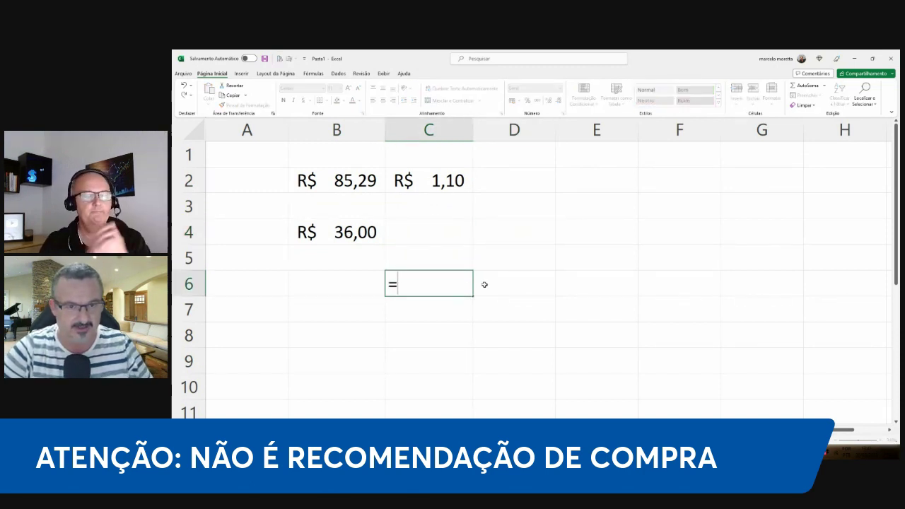
pyautogui.click(360, 239)
pyautogui.write('/')
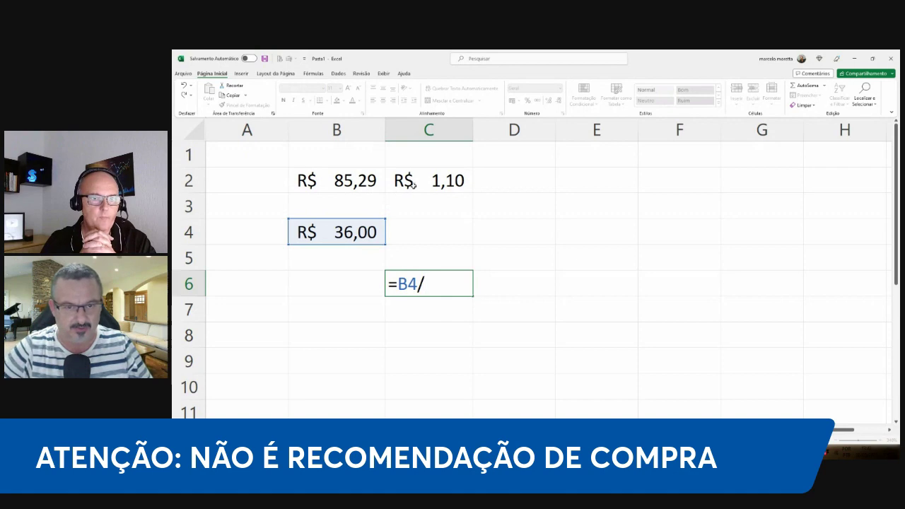
pyautogui.click(412, 184)
pyautogui.press('Return')
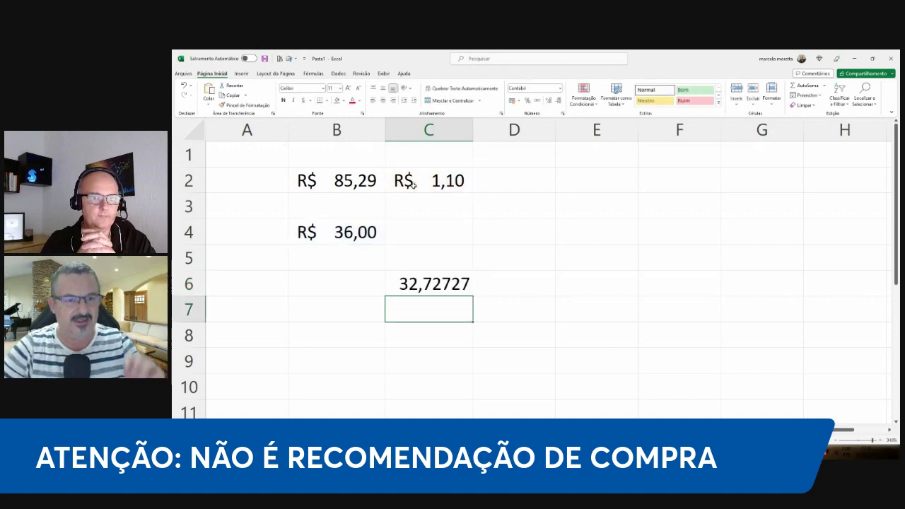
pyautogui.press('Up')
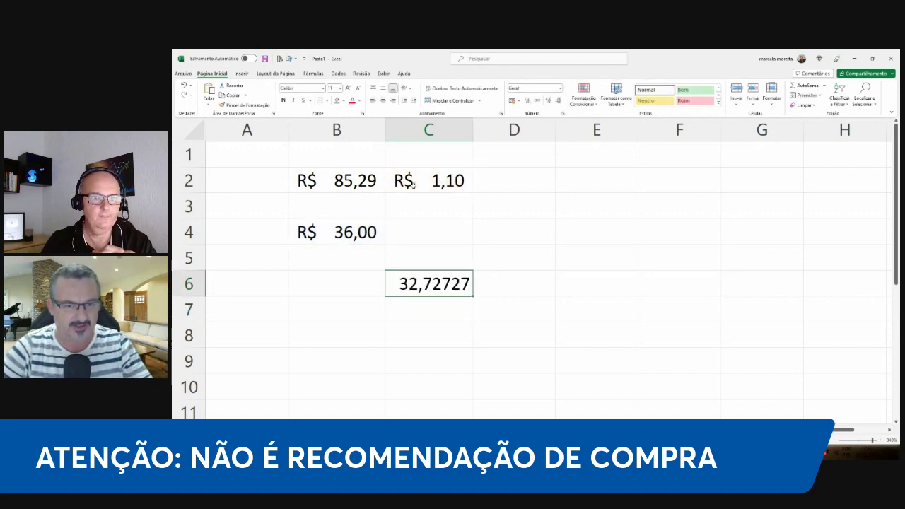
pyautogui.write('33')
pyautogui.press('Return')
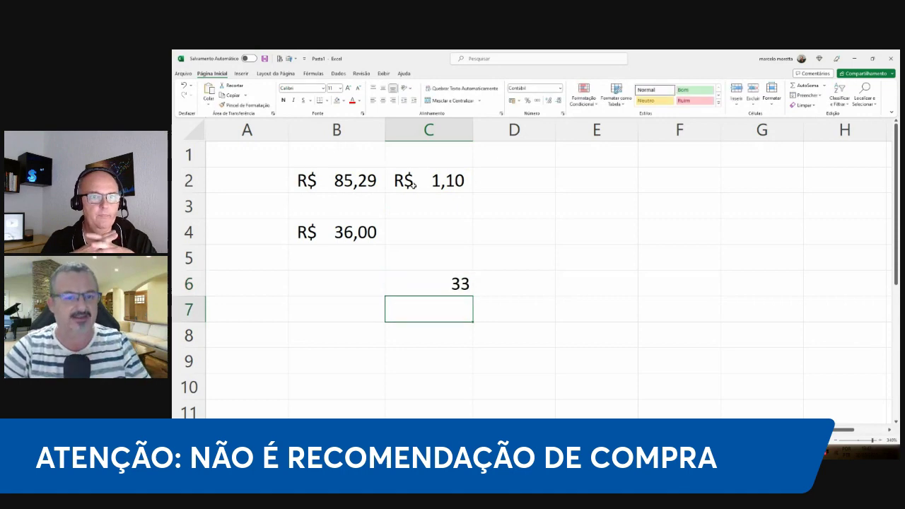
# Step: Calculate the total cost of the shares in B8 with the formula =C6*B2
pyautogui.press('Down')
pyautogui.press('Left')
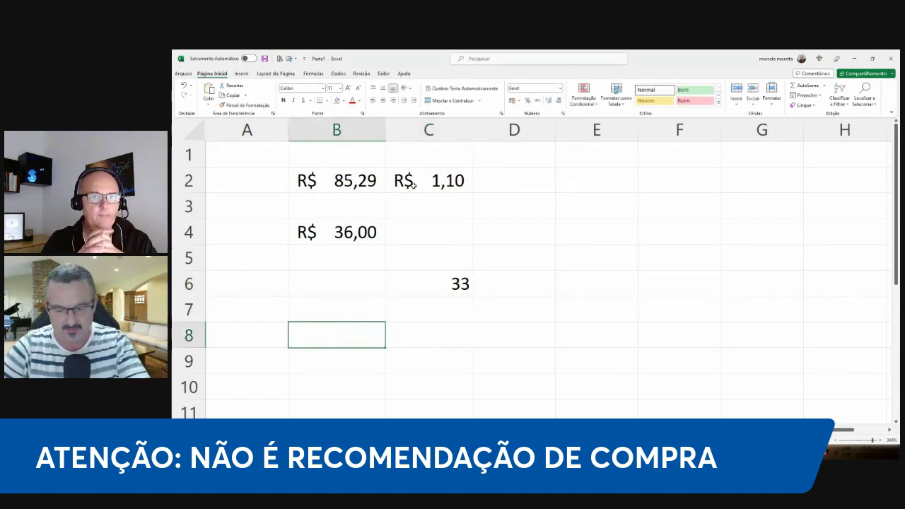
pyautogui.write('=')
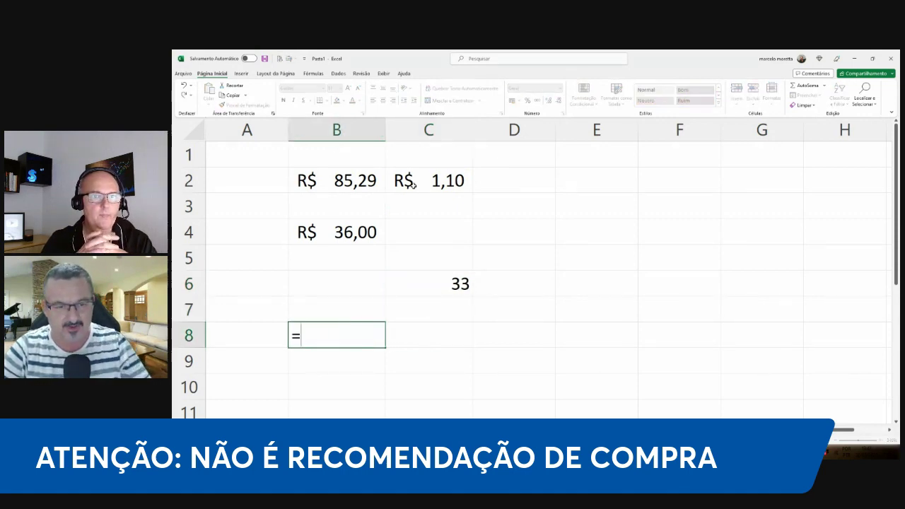
pyautogui.click(430, 282)
pyautogui.write('*')
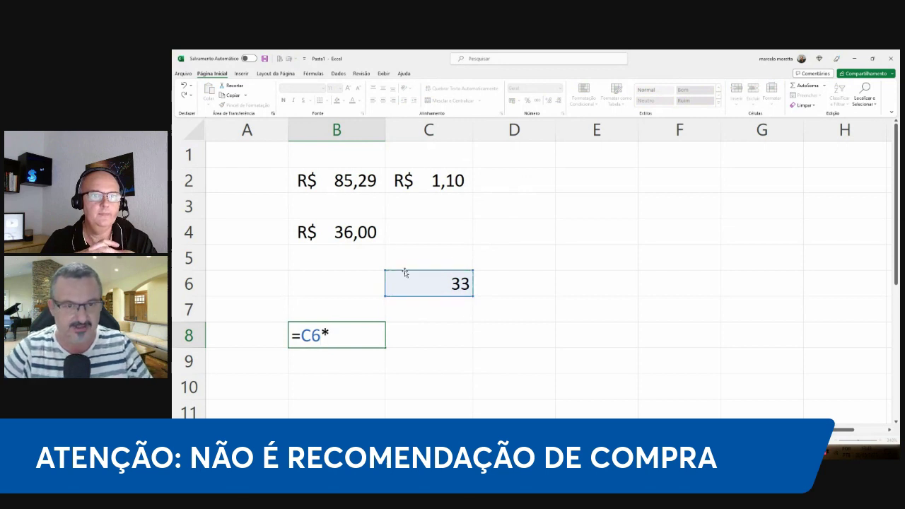
pyautogui.click(342, 184)
pyautogui.press('Return')
pyautogui.press('Up')
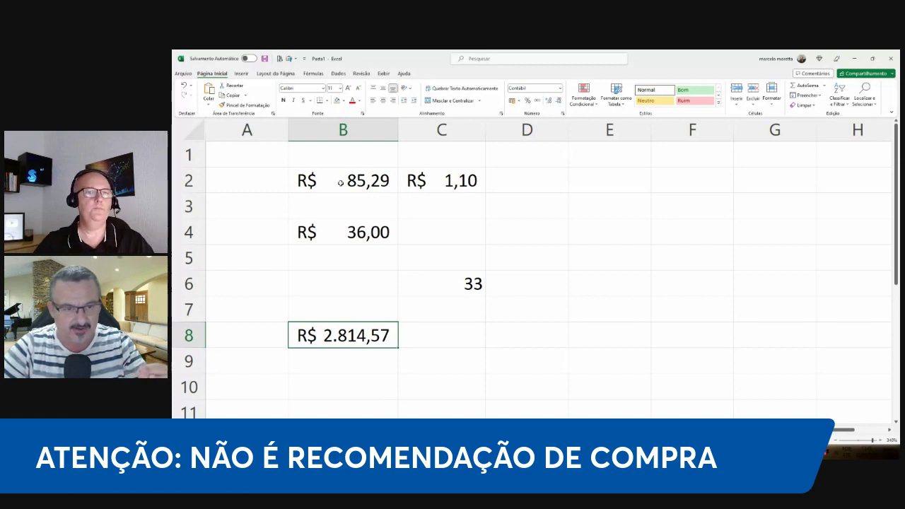
# Step: Calculate the total income from the shares in C8 with the formula =C6*C2
pyautogui.press('Right')
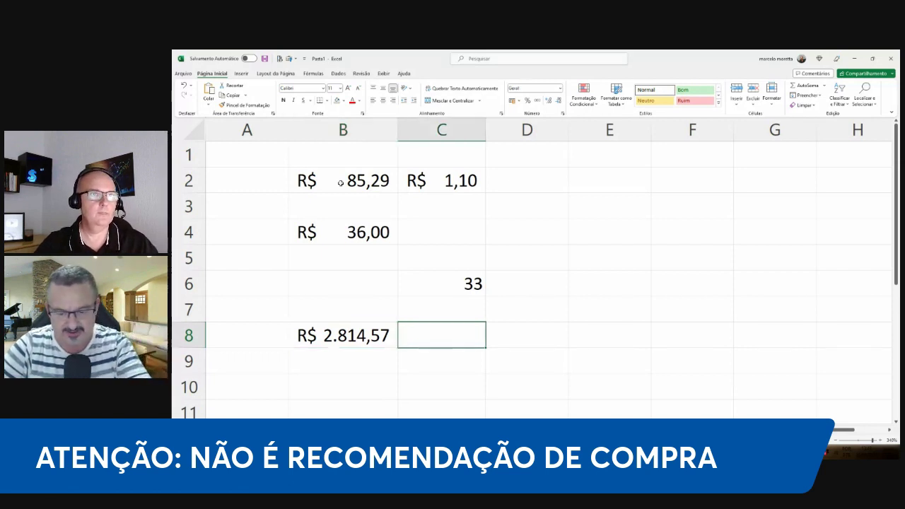
pyautogui.write('=')
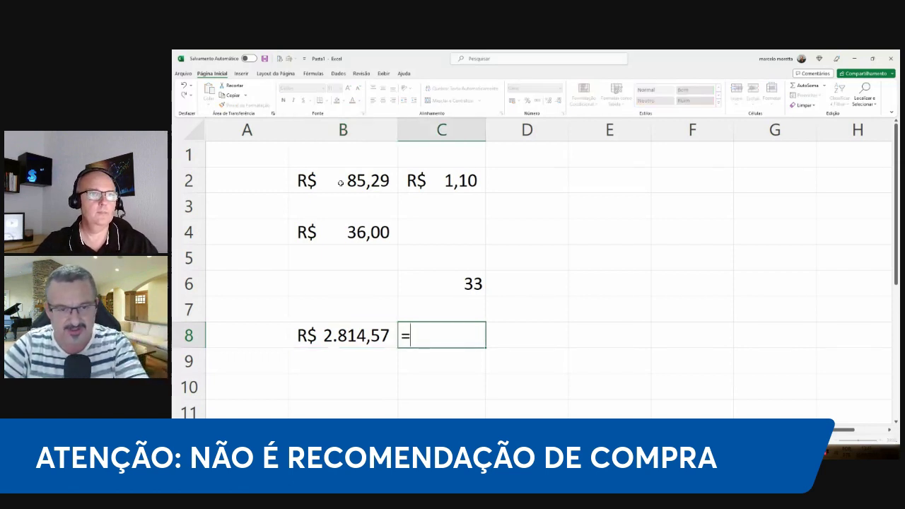
pyautogui.click(449, 286)
pyautogui.write('*')
pyautogui.click(444, 182)
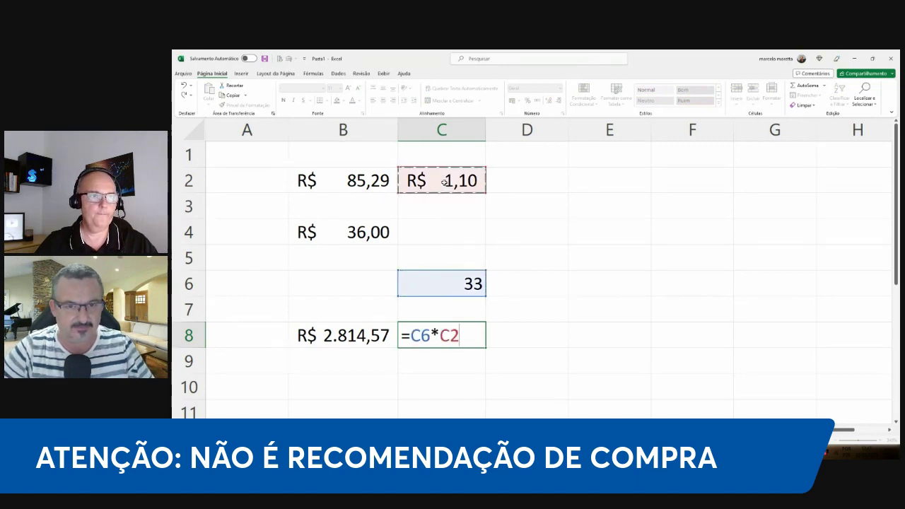
pyautogui.press('Return')
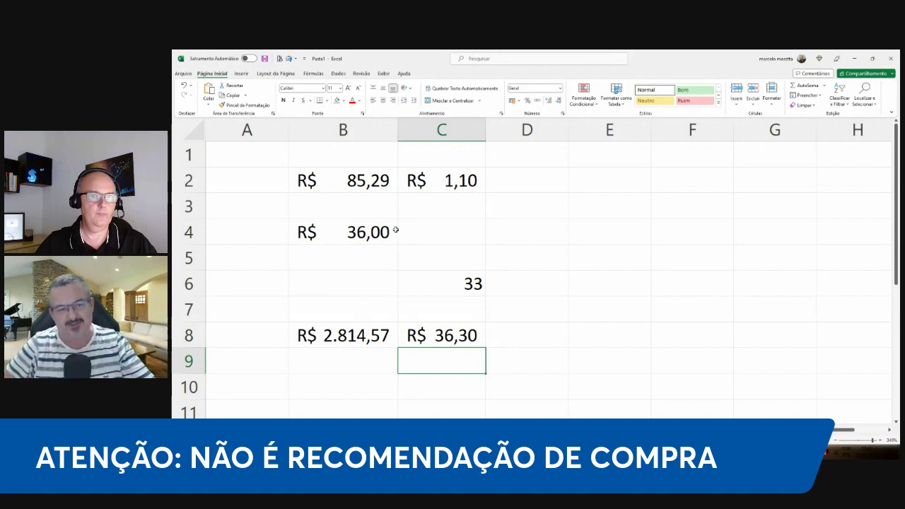
# Step: Switch to Funds Explorer to look up the MXRF11 fund, and return to the Pasta1 workbook in Excel
pyautogui.click(323, 336)
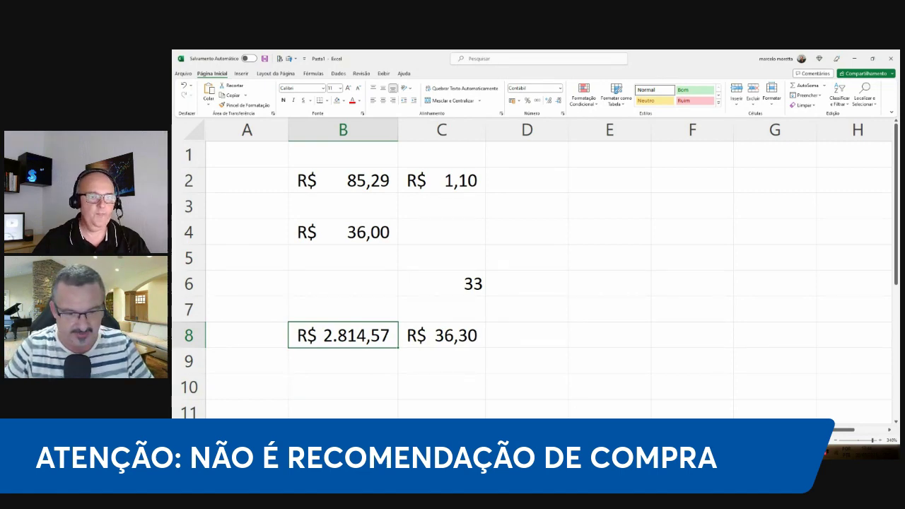
pyautogui.hotkey('alt', 'Tab')
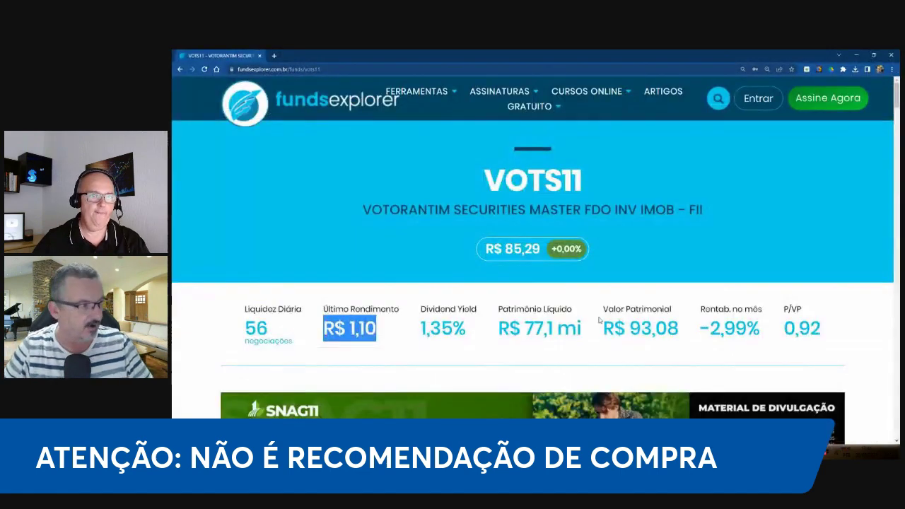
pyautogui.click(718, 99)
pyautogui.click(474, 141)
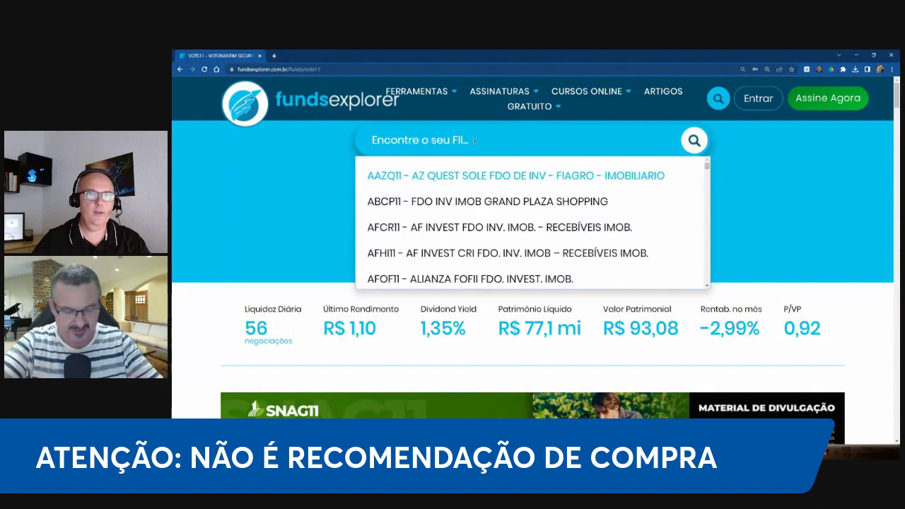
pyautogui.write('m')
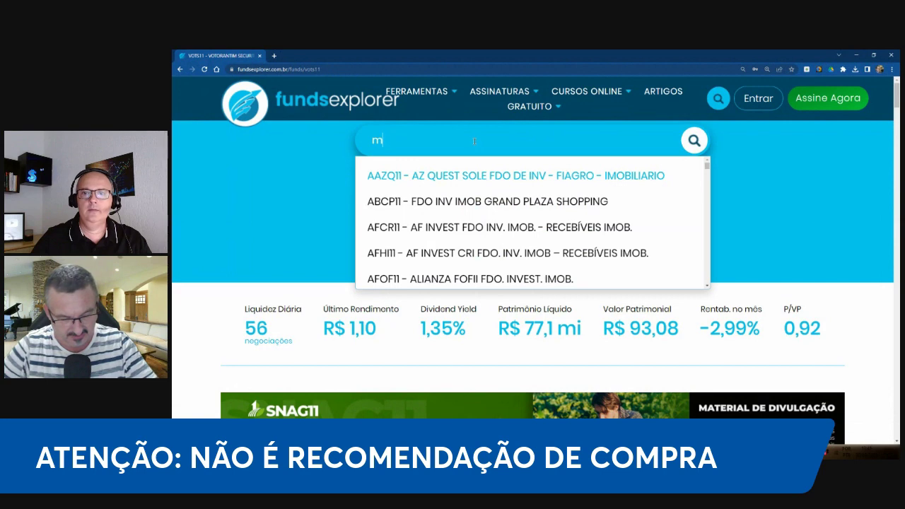
pyautogui.write('xrf1')
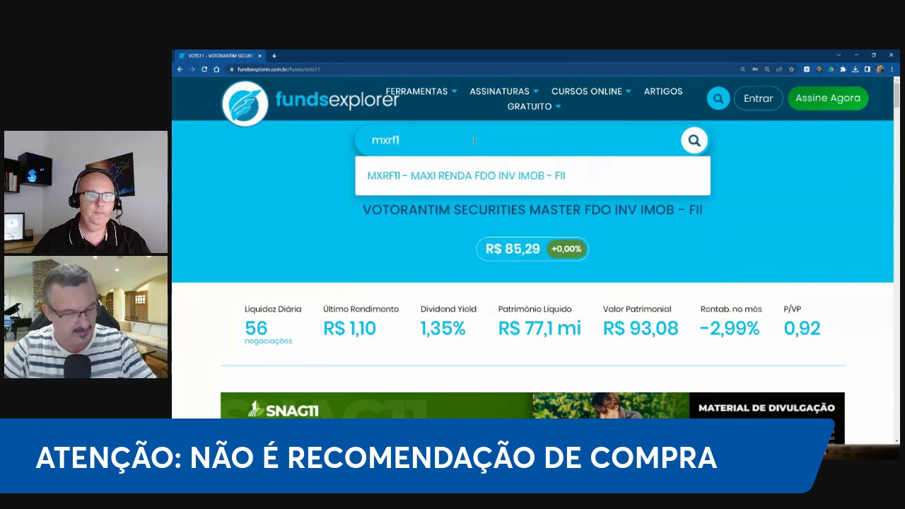
pyautogui.press('Return')
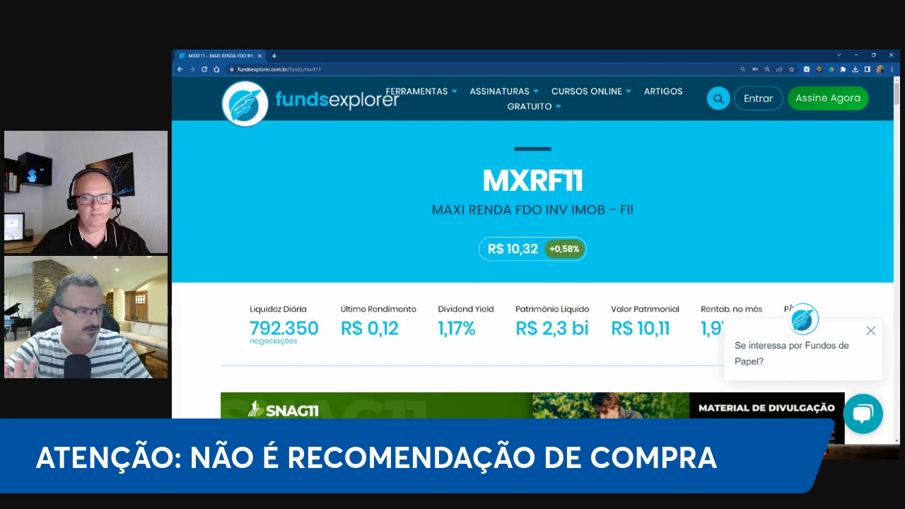
pyautogui.moveTo(721, 453)
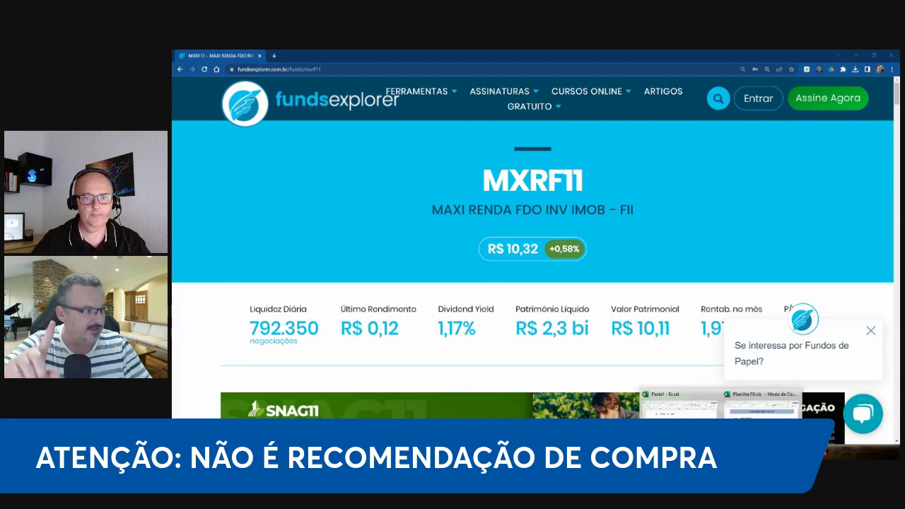
pyautogui.click(680, 404)
pyautogui.click(592, 175)
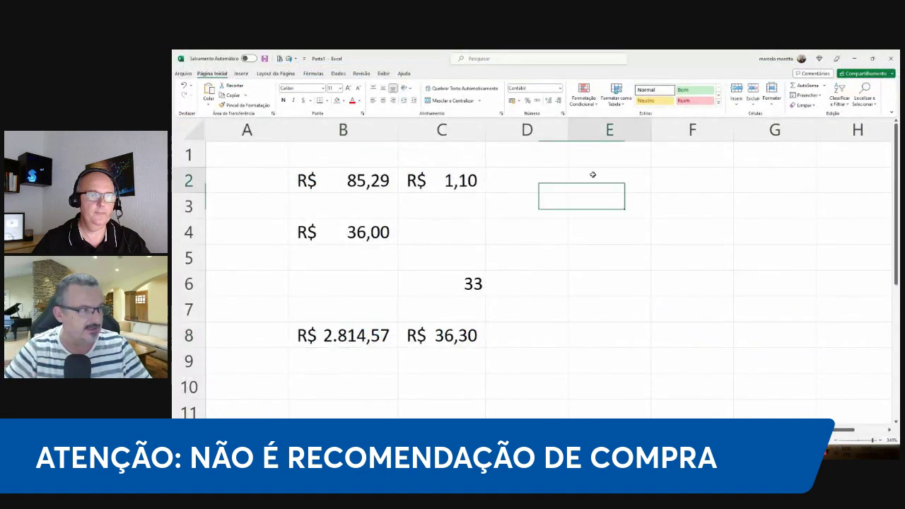
pyautogui.write('10.32')
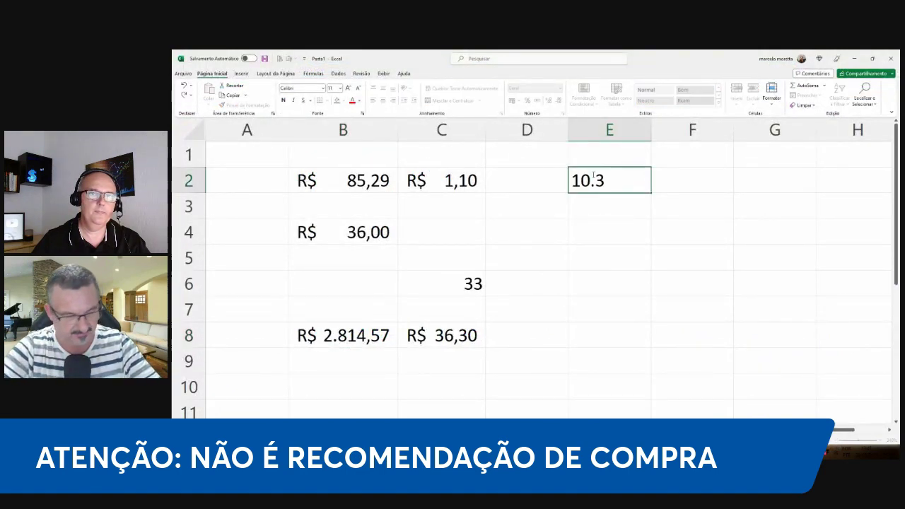
pyautogui.press('Return')
pyautogui.click(593, 175)
pyautogui.write('10')
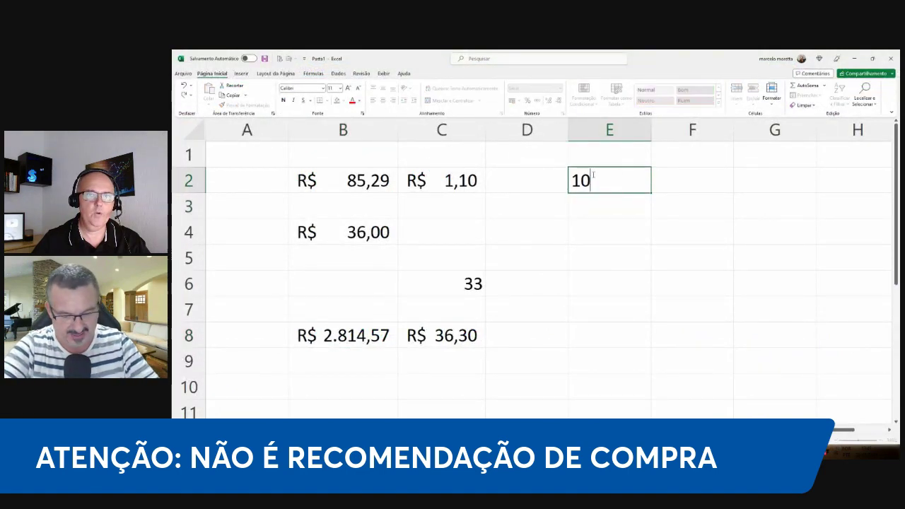
pyautogui.write(', 32')
pyautogui.press('Return')
pyautogui.click(593, 175)
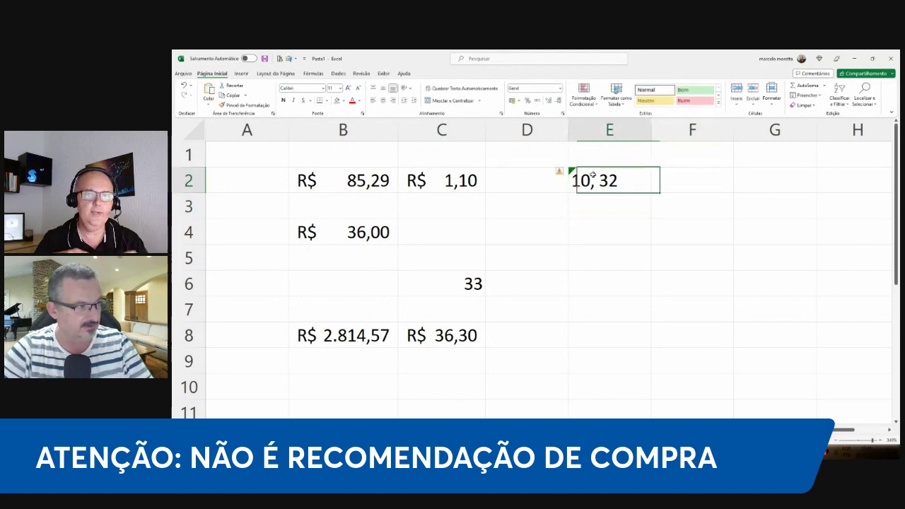
pyautogui.click(512, 101)
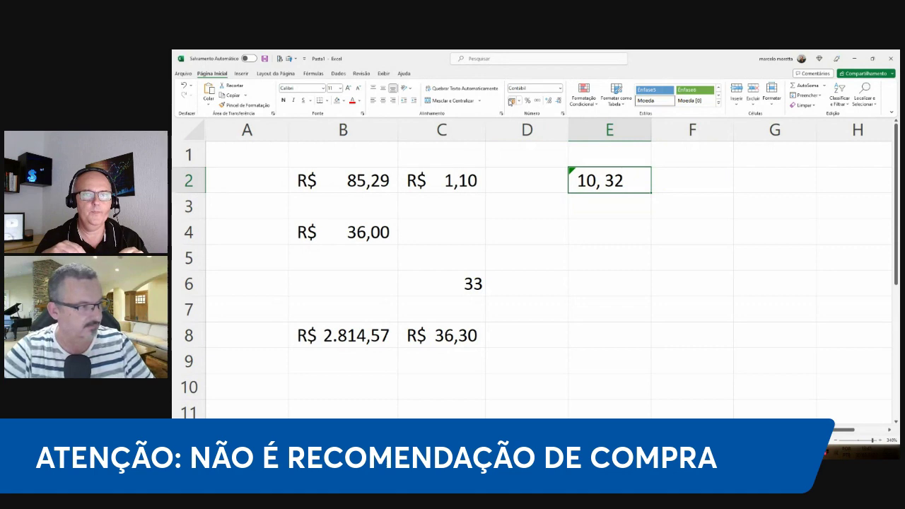
pyautogui.press('Delete')
pyautogui.press('Return')
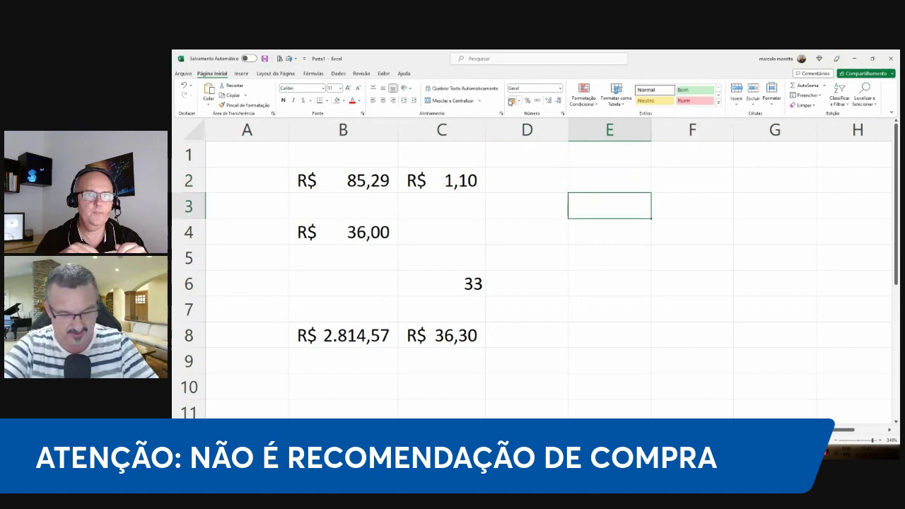
# Step: Enter the share price 10,32 in E3 and the income 0,12 in F3, both in accounting format
pyautogui.write('10,32')
pyautogui.hotkey('ctrl', 'Return')
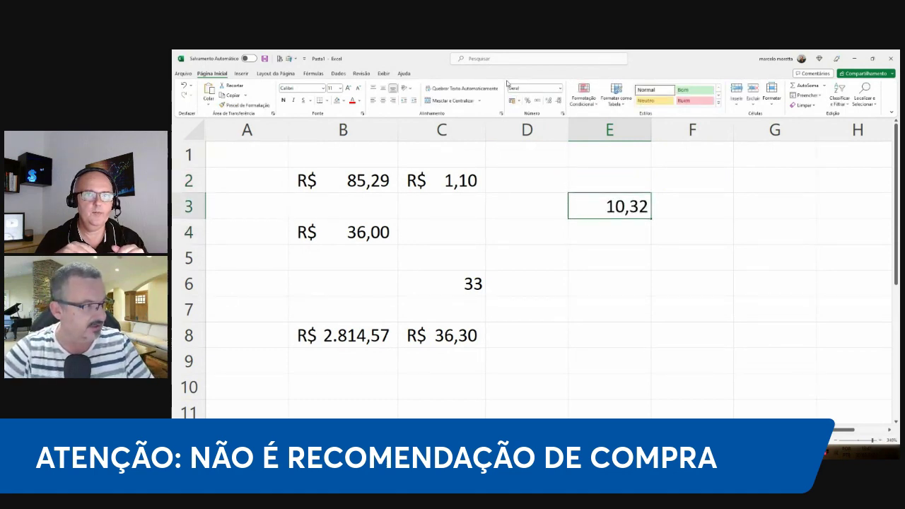
pyautogui.click(512, 101)
pyautogui.press('Tab')
pyautogui.write('0,12')
pyautogui.hotkey('ctrl', 'Return')
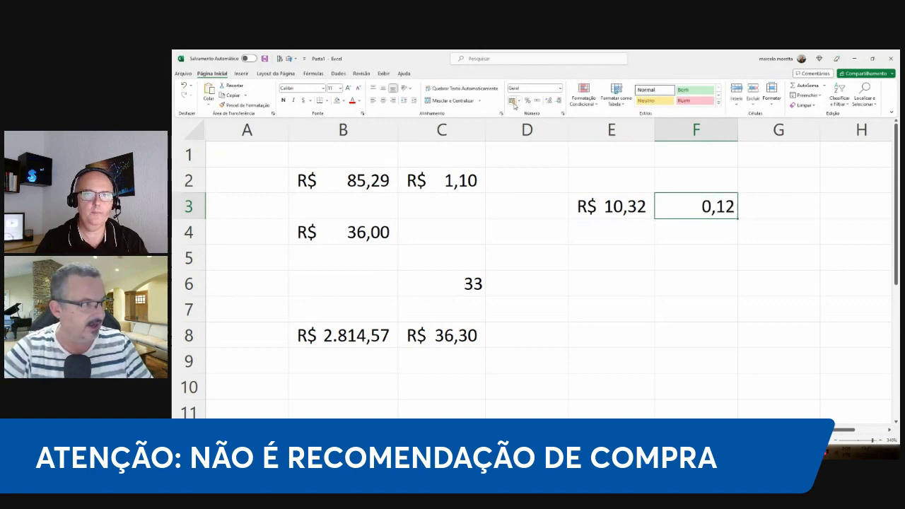
pyautogui.click(513, 100)
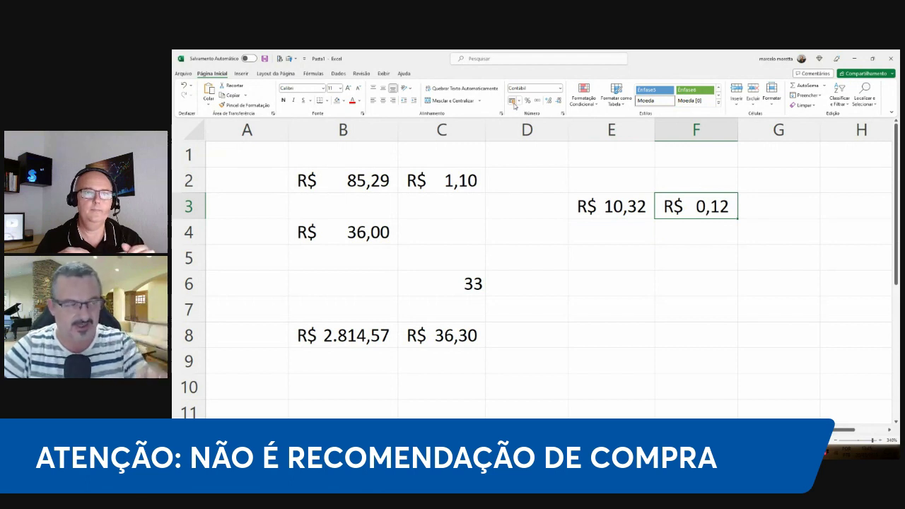
# Step: Calculate the number of MXRF11 shares in E5 by dividing the share price by the income with =E3/F3
pyautogui.press('Down')
pyautogui.press('Down')
pyautogui.press('Left')
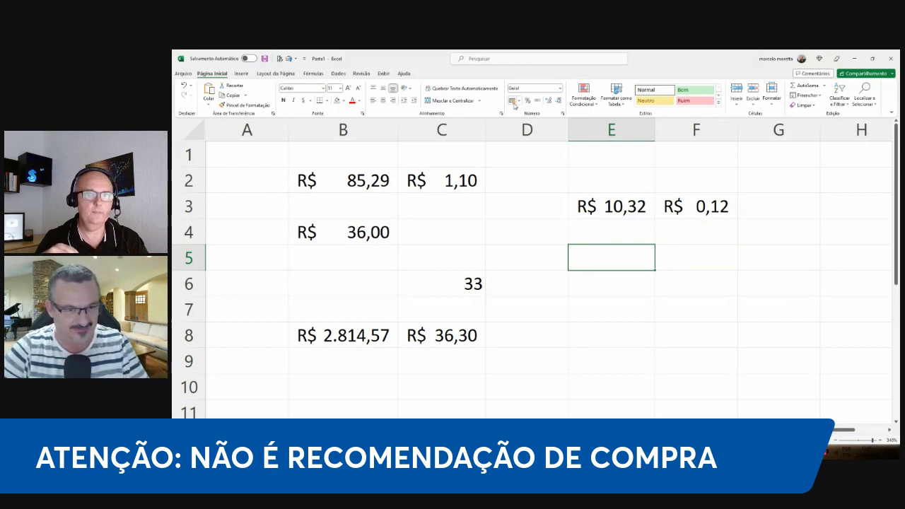
pyautogui.write('=')
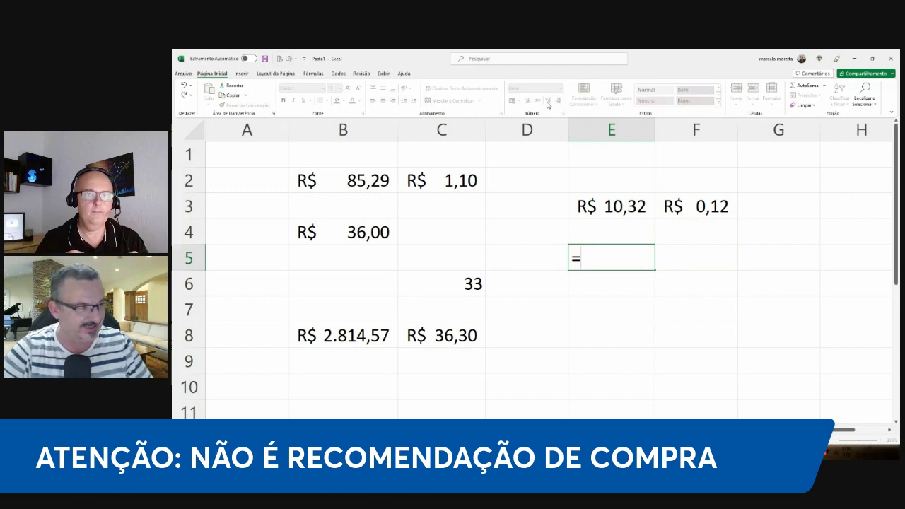
pyautogui.click(609, 194)
pyautogui.write('/')
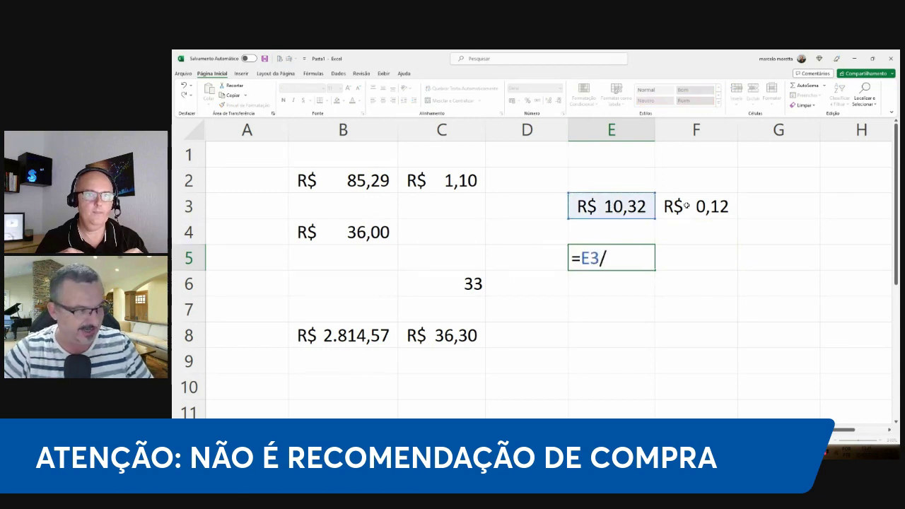
pyautogui.click(685, 206)
pyautogui.press('Return')
pyautogui.press('Up')
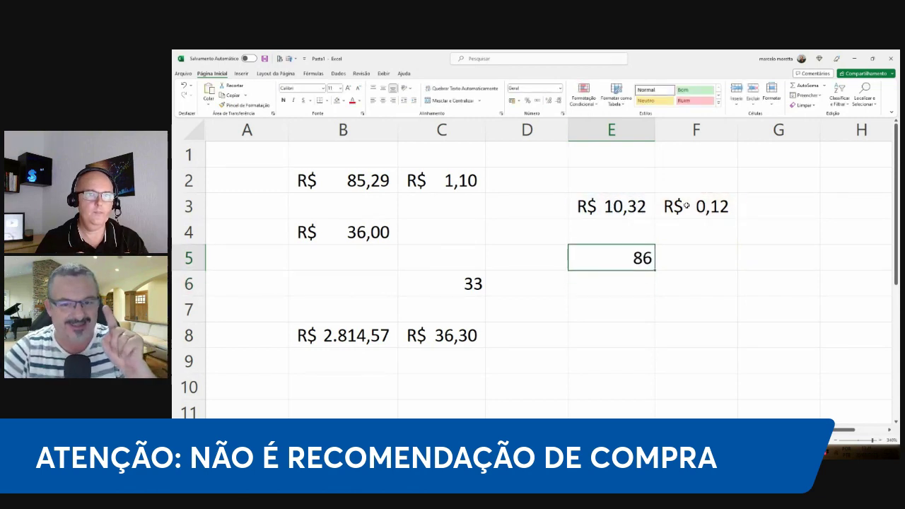
# Step: Calculate the total cost of the MXRF11 shares in E8 with the formula =E5*E3
pyautogui.press('Down')
pyautogui.press('Down')
pyautogui.press('Down')
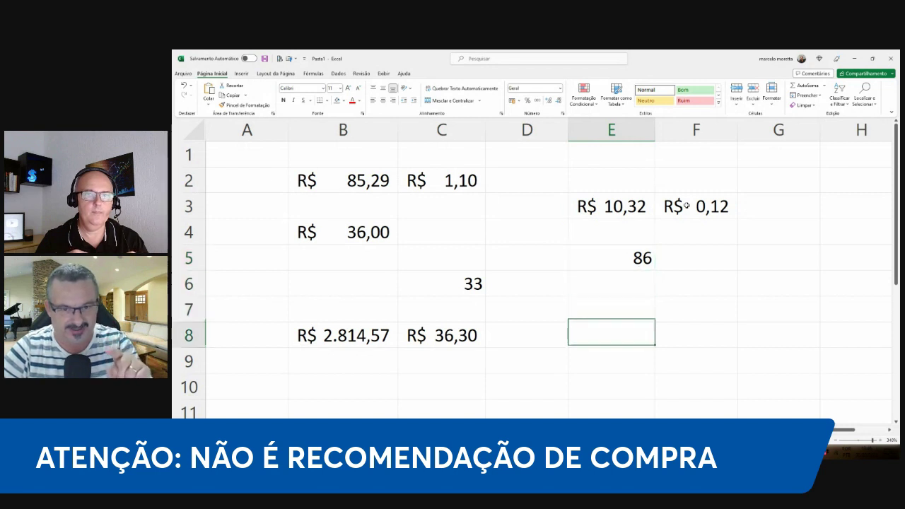
pyautogui.write('=')
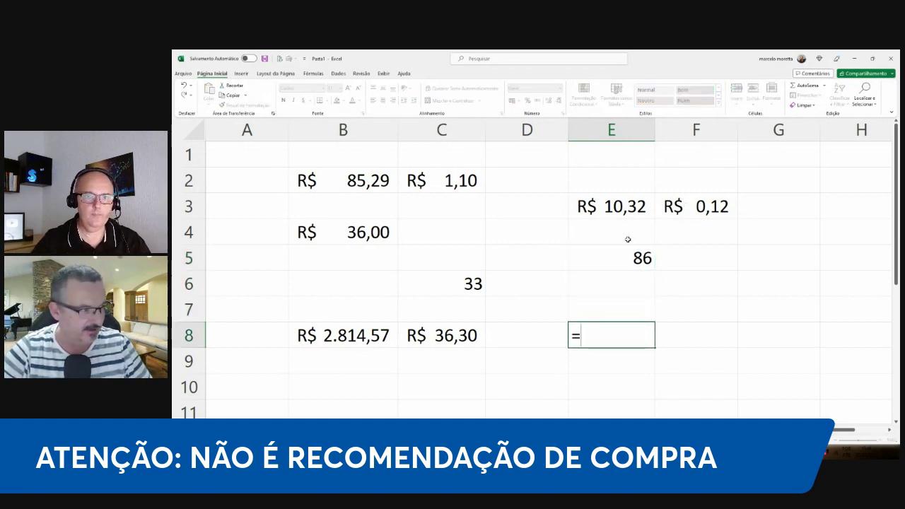
pyautogui.click(614, 259)
pyautogui.write('*')
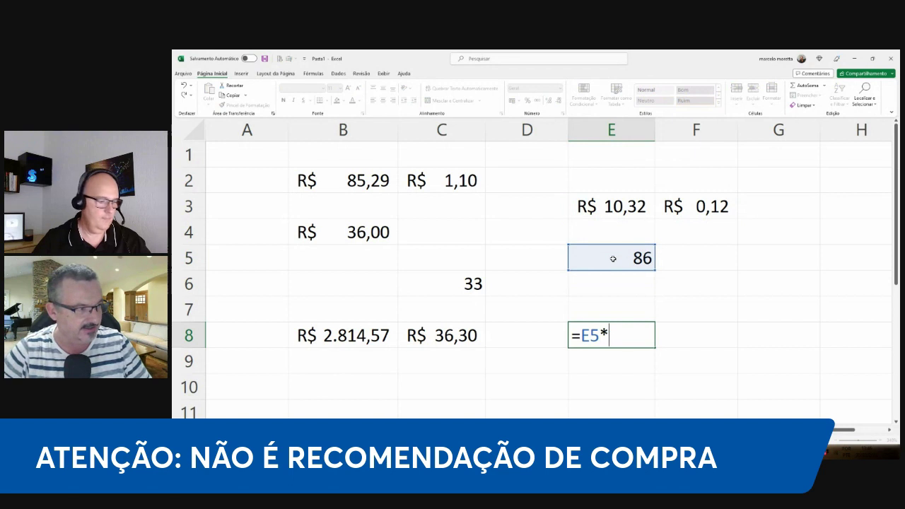
pyautogui.click(609, 206)
pyautogui.press('Return')
pyautogui.press('Up')
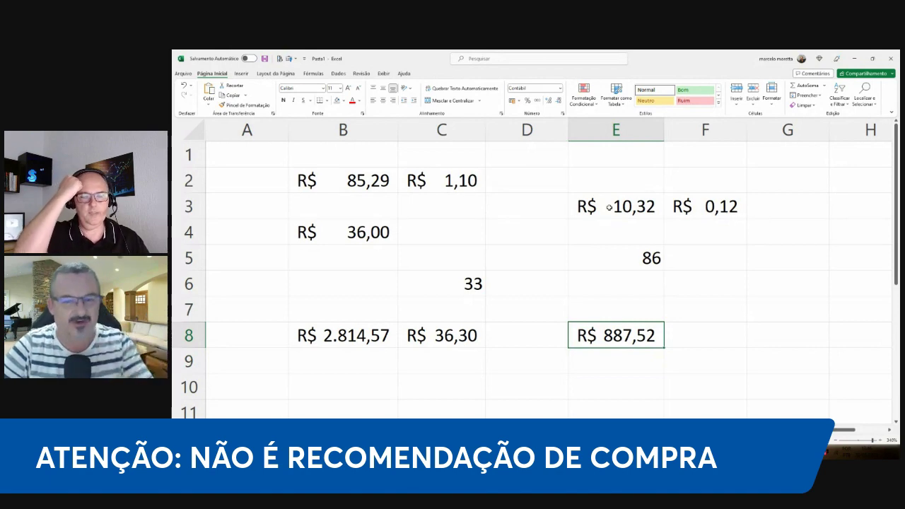
# Step: Calculate the total income from the MXRF11 shares in F8 with the formula =E5*F3
pyautogui.press('Right')
pyautogui.write('=')
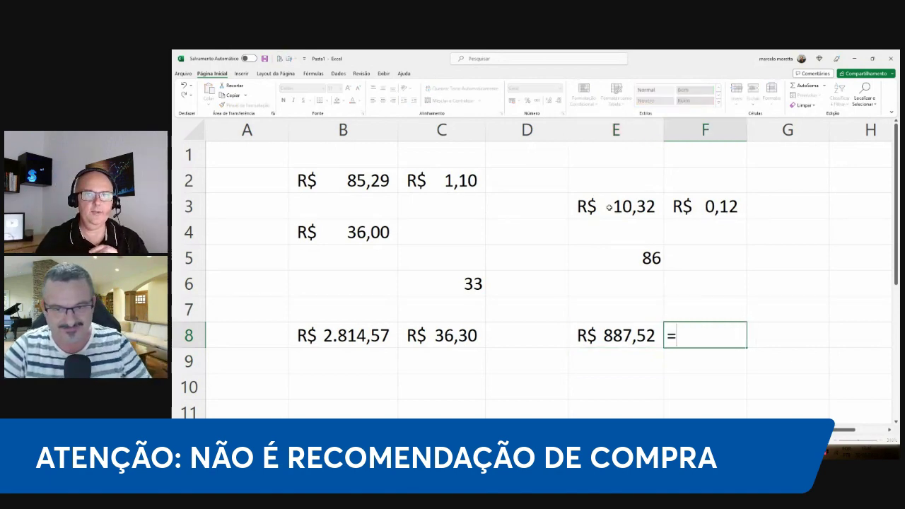
pyautogui.click(640, 261)
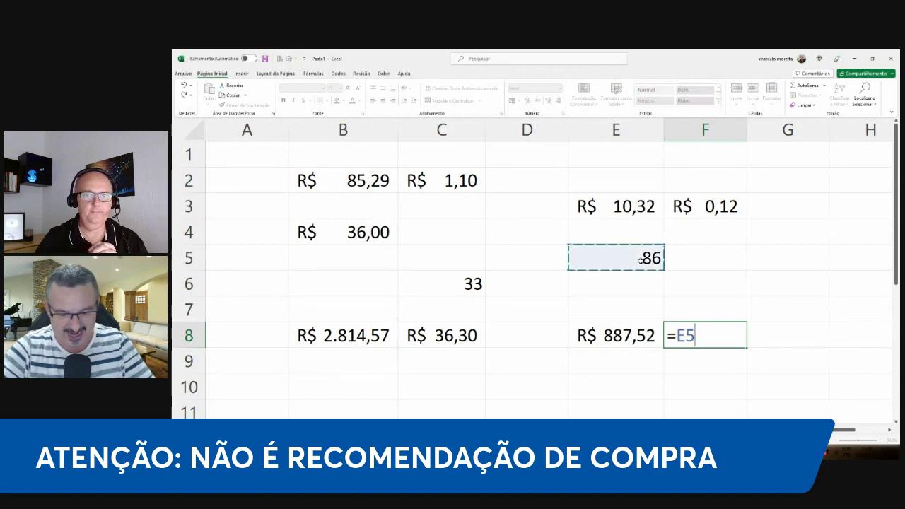
pyautogui.write('*')
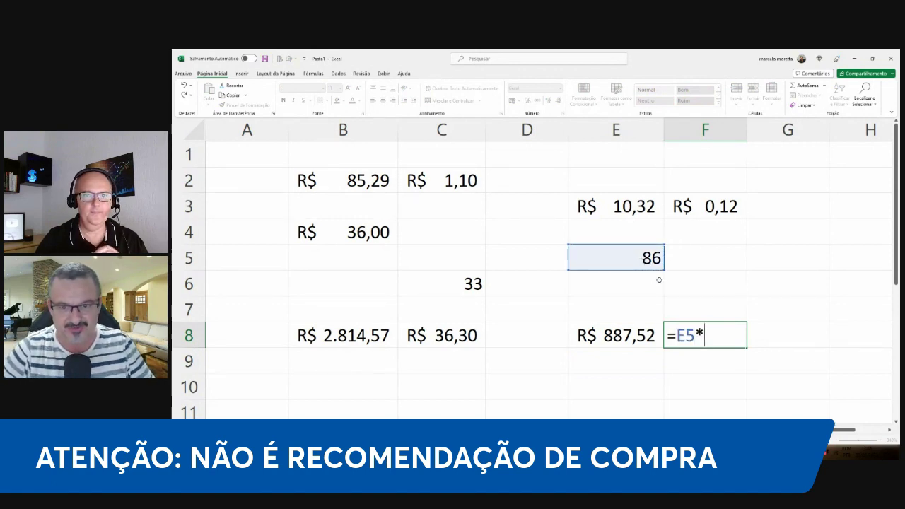
pyautogui.click(693, 206)
pyautogui.press('Return')
pyautogui.press('Up')
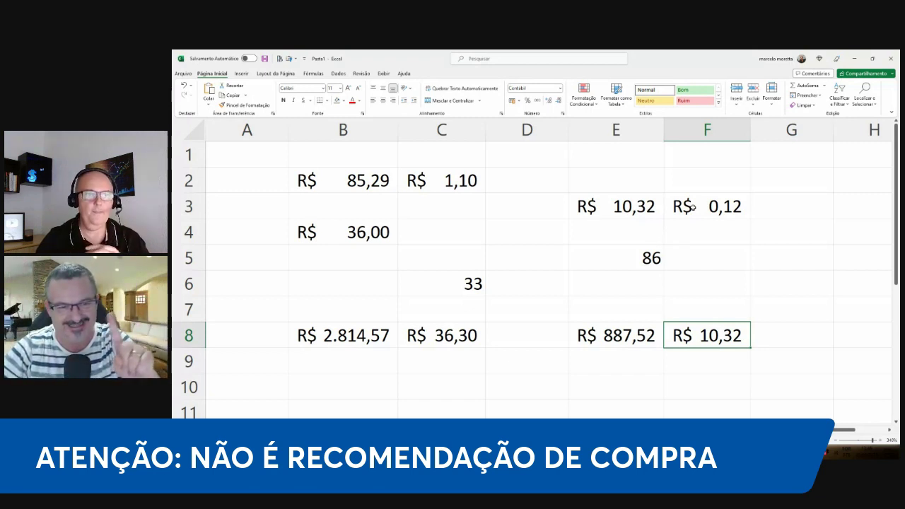
pyautogui.press('Left')
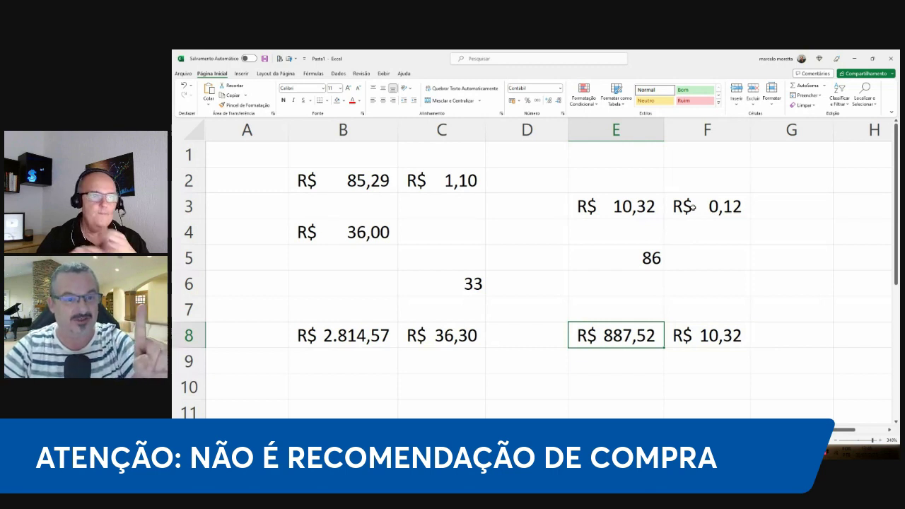
pyautogui.press('Right')
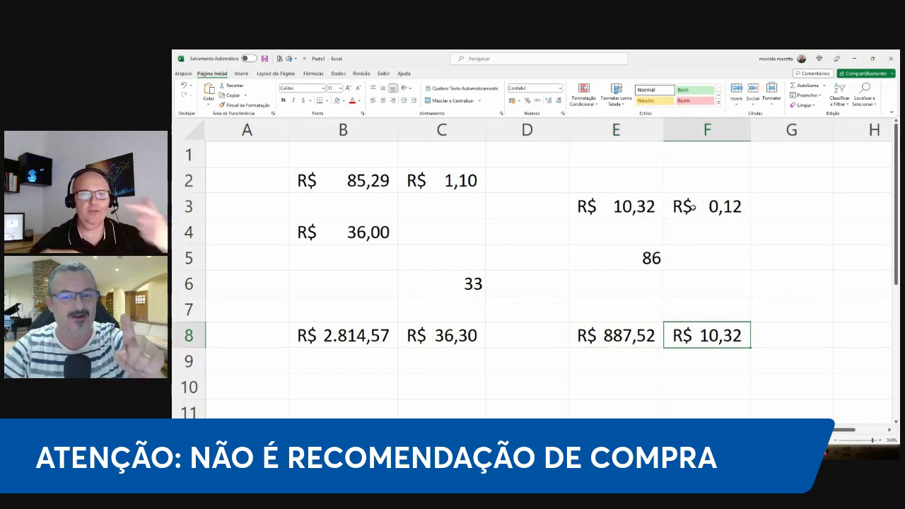
pyautogui.press('Left')
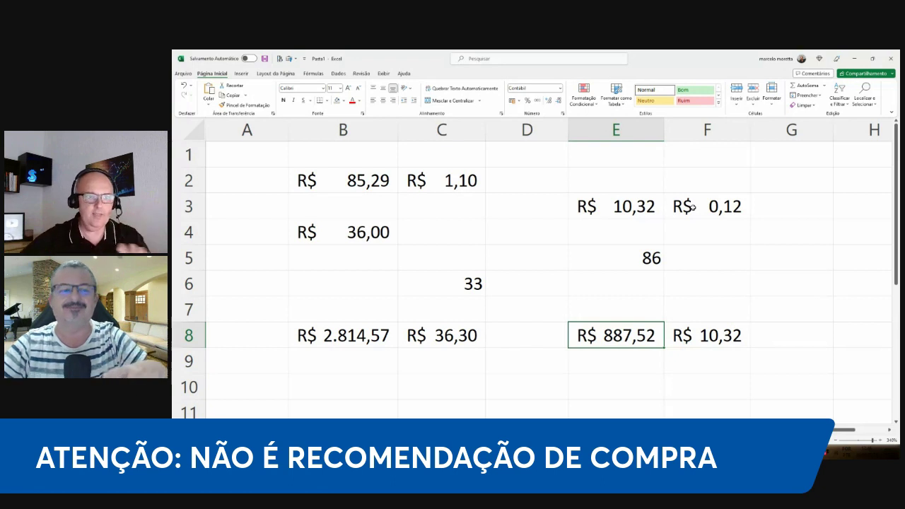